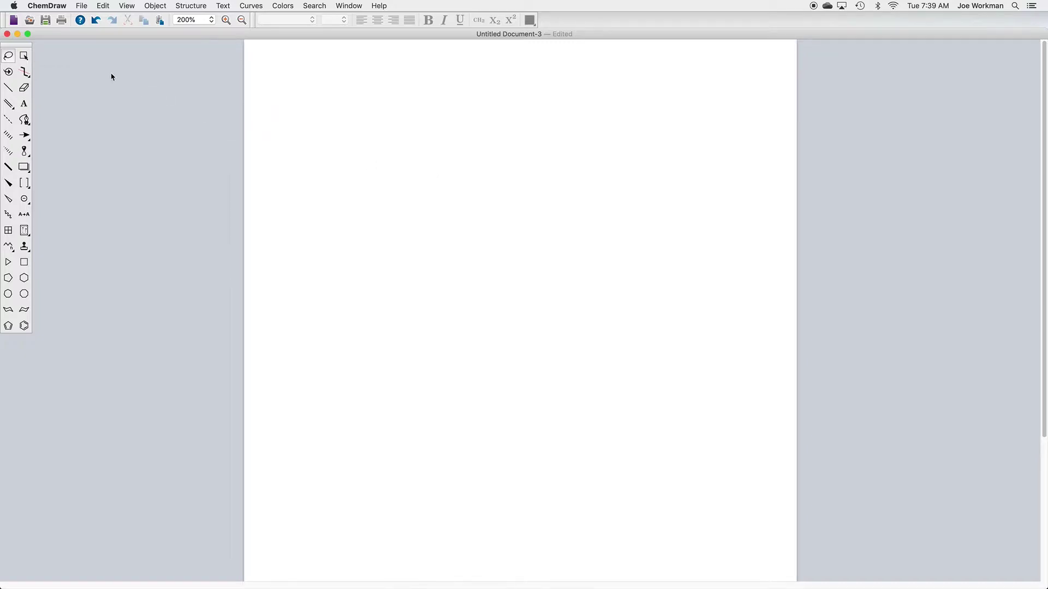
- Reposition the floating tools palette and apply the ACS Document 1996 settings to the document
drag(21, 48, 57, 49)
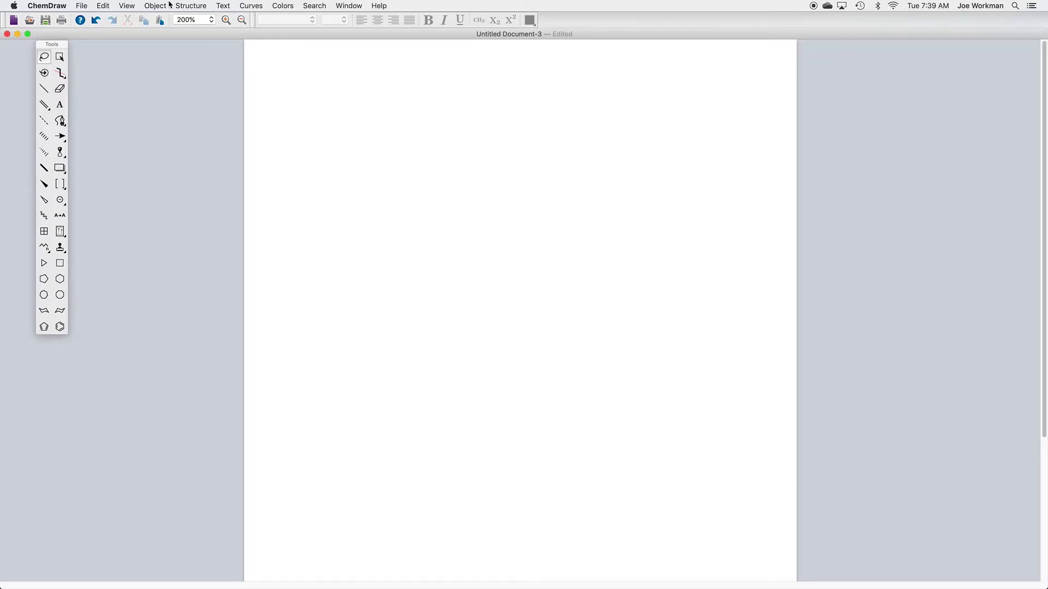
click(79, 5)
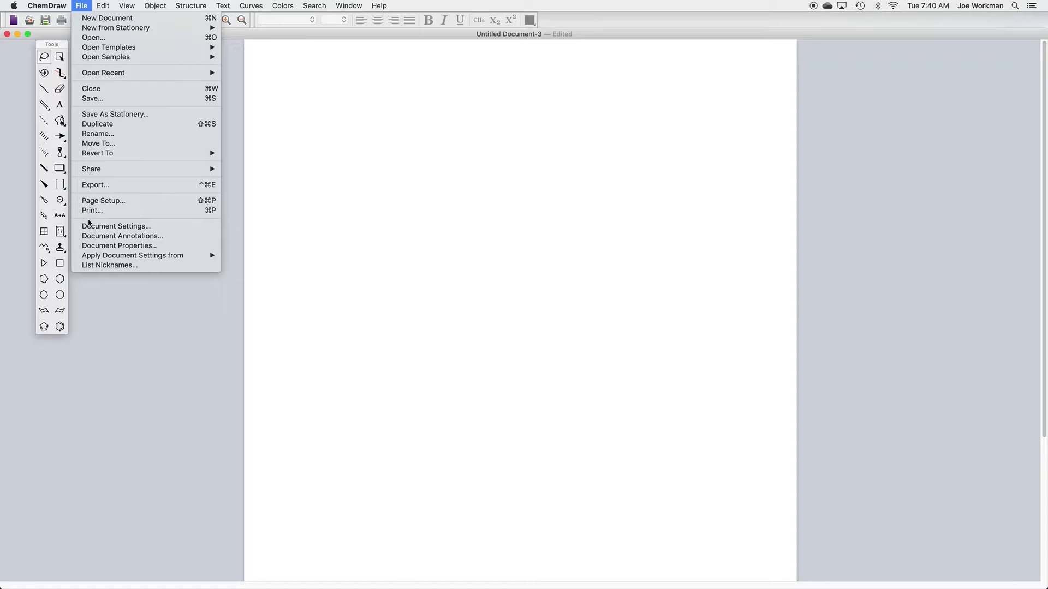
mouse_move(101, 257)
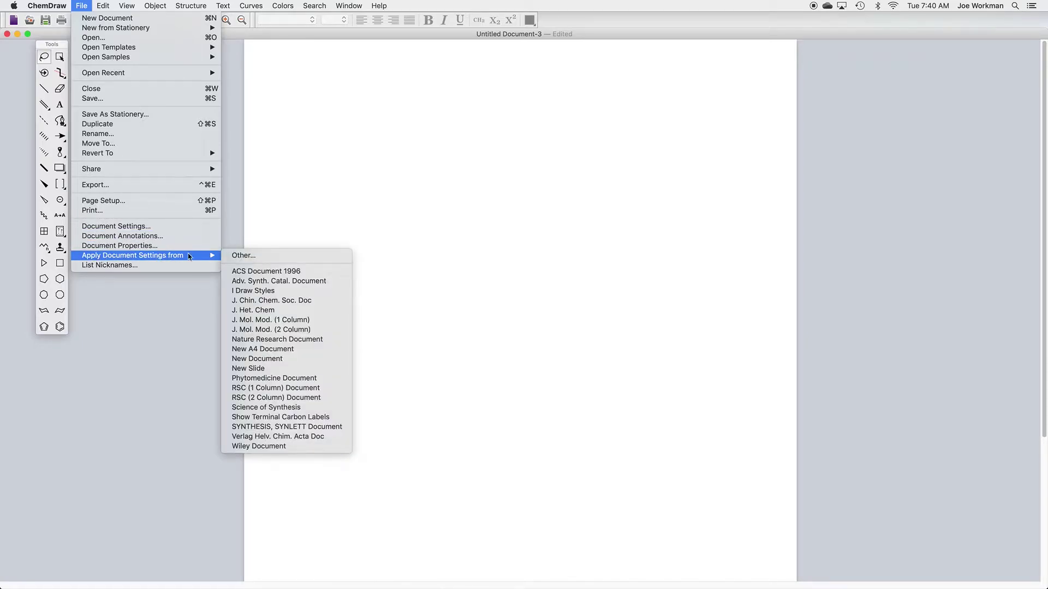
click(266, 273)
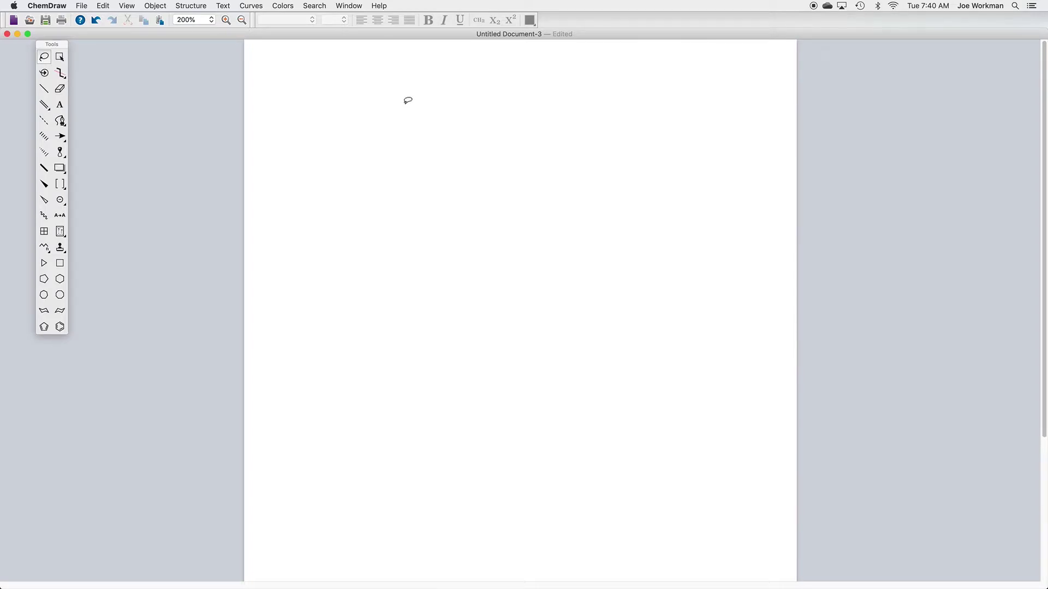
- Open the document settings to review the page layout options, and close them without making changes
click(81, 6)
click(111, 228)
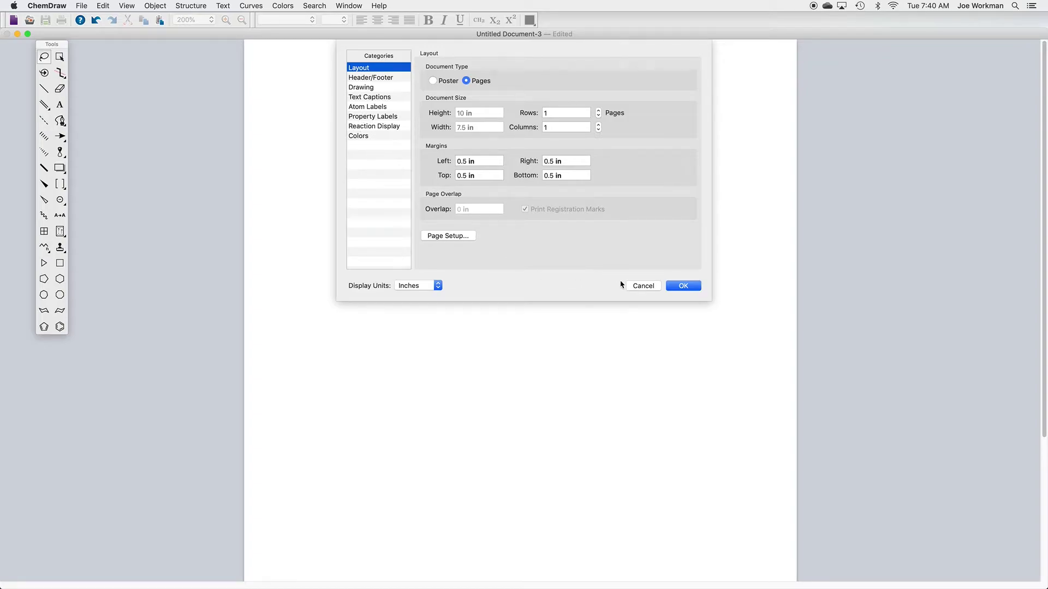
click(638, 287)
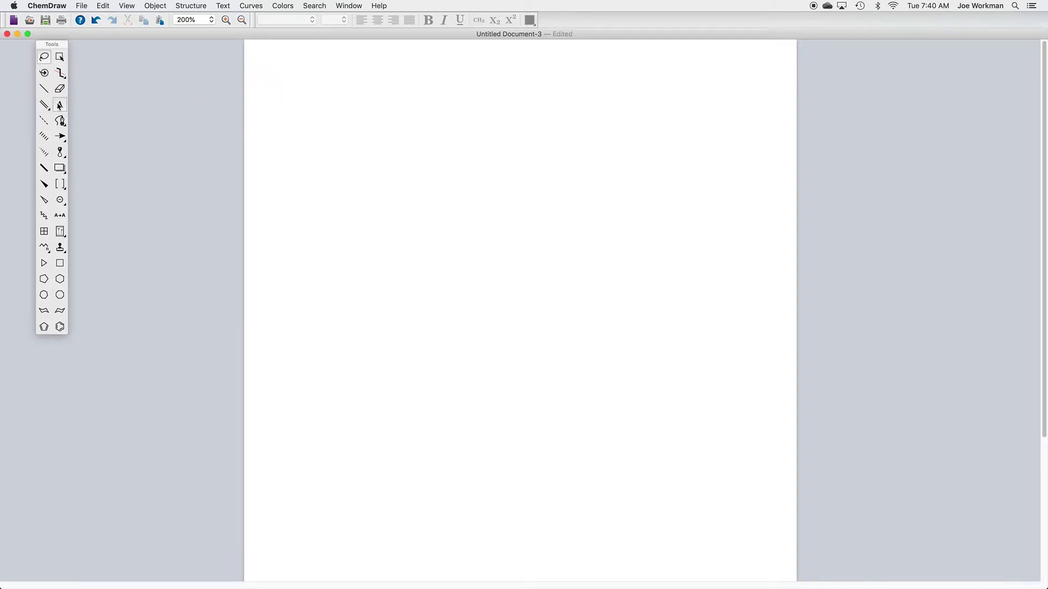
- Add the text CO32- near the top of the page, with the 2- superscripted and the 3 subscripted
click(60, 105)
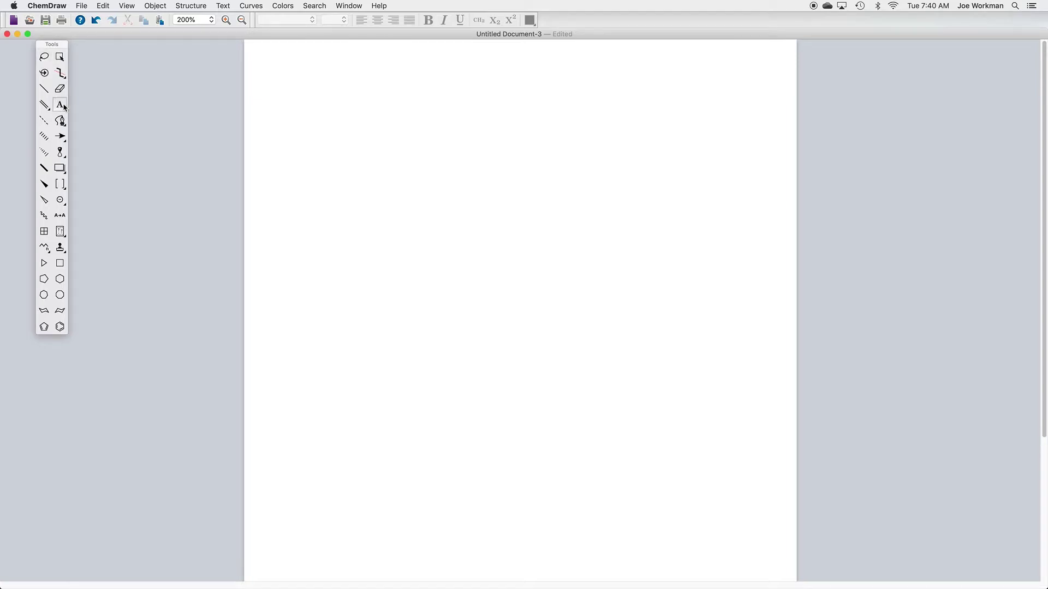
click(325, 78)
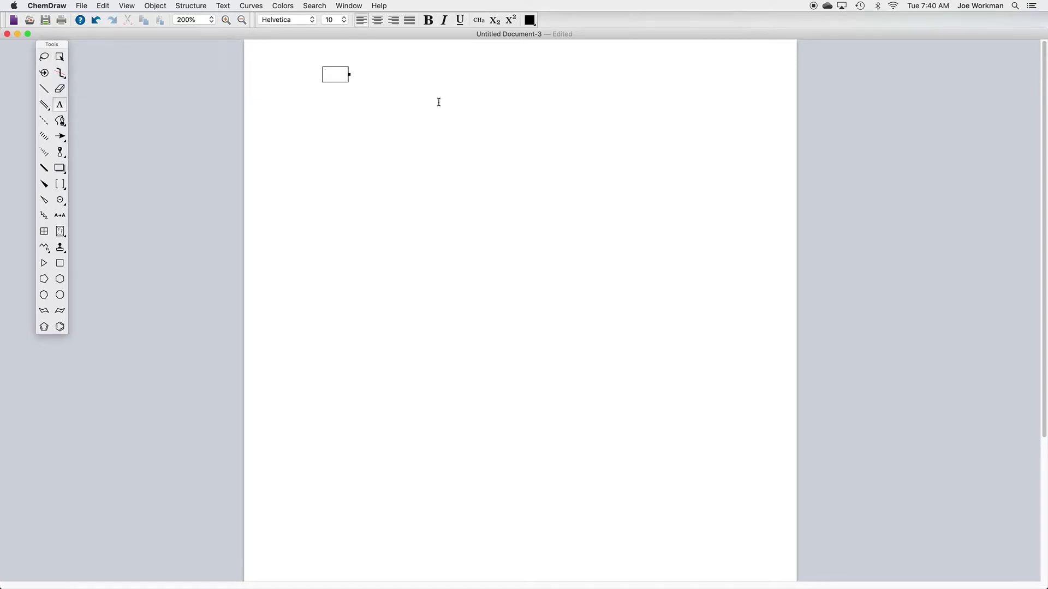
text(CO32-)
key(shift+Left)
key(shift+Left)
click(511, 20)
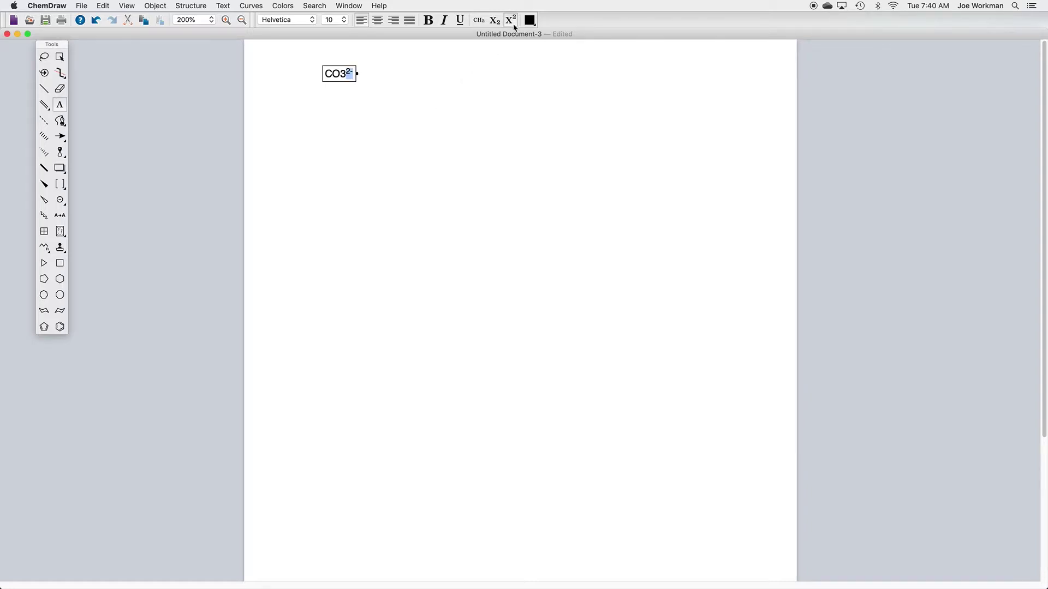
click(346, 75)
key(shift+Left)
click(493, 20)
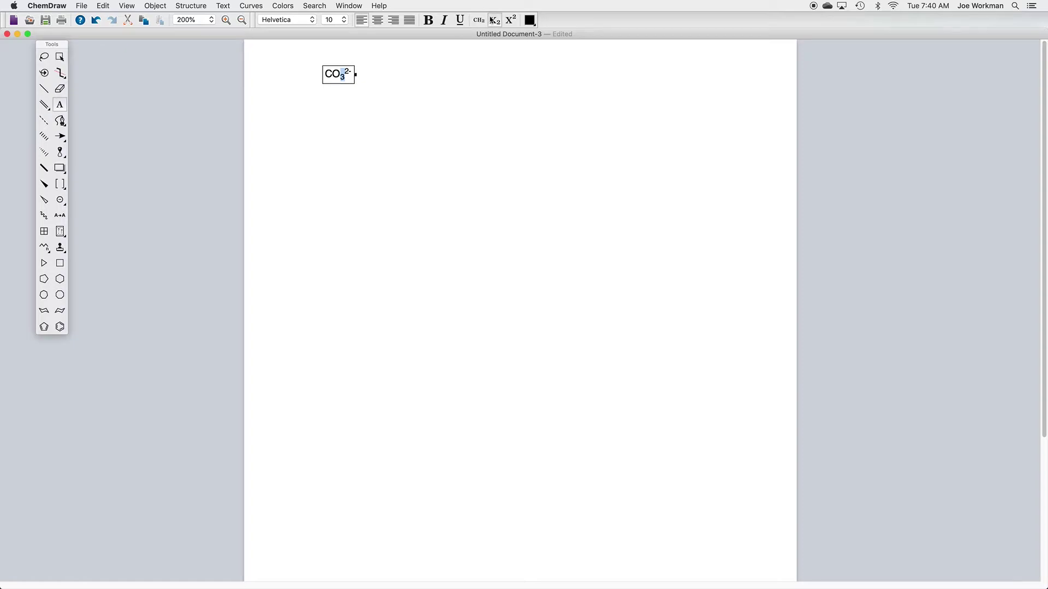
- Add a second carbonate formula CO3 2- beside the first using formula styling, with the 2- charge superscripted
click(402, 76)
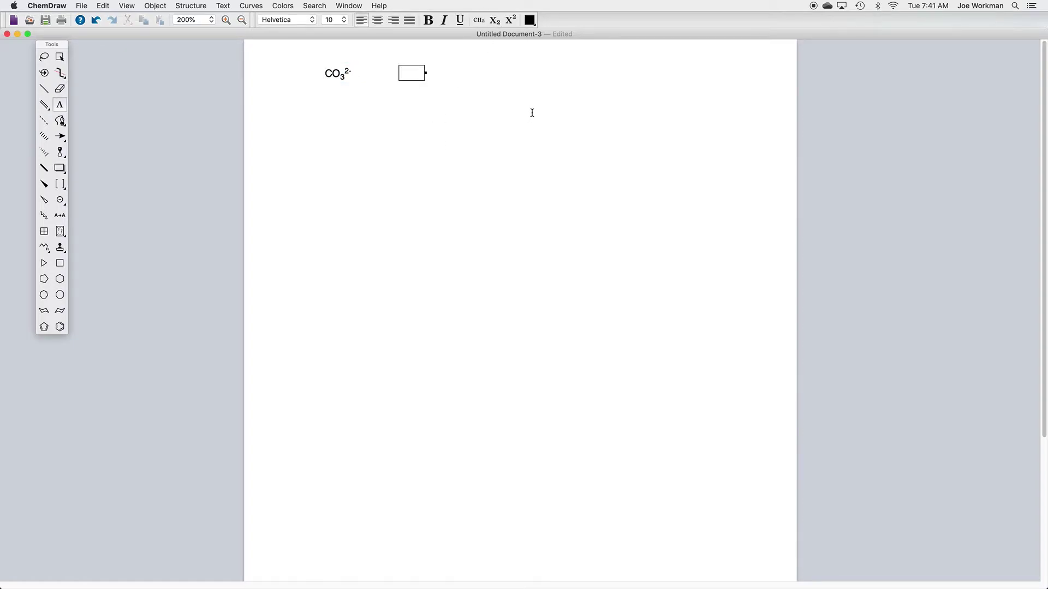
click(476, 21)
text(CO3)
click(479, 22)
text(2)
text(-)
key(shift+Left)
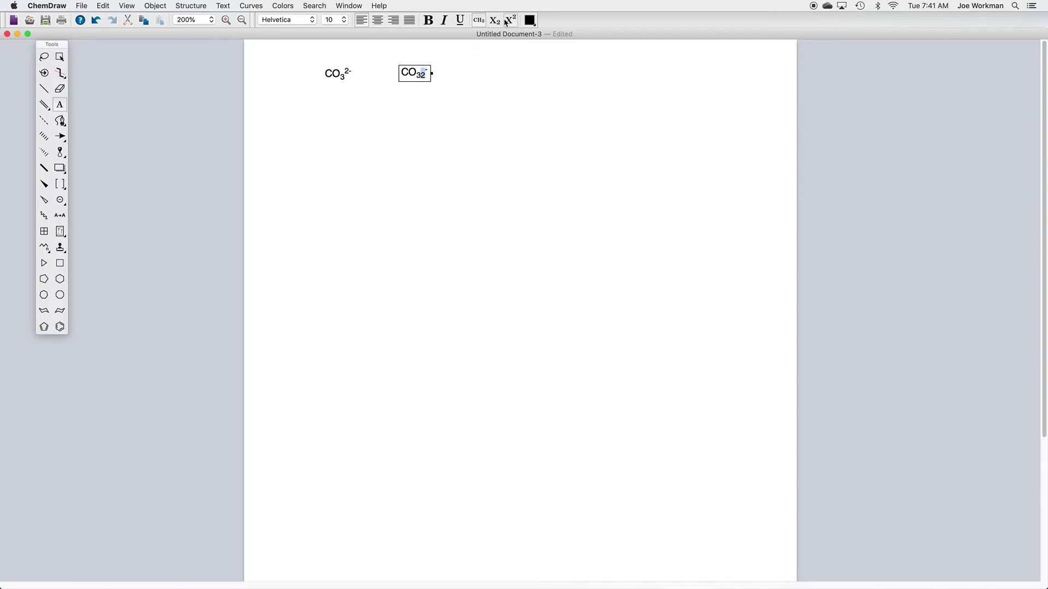
key(super+shift+equal)
- Add the text "24 e-" beside the second carbonate formula, with the minus sign superscripted
click(450, 79)
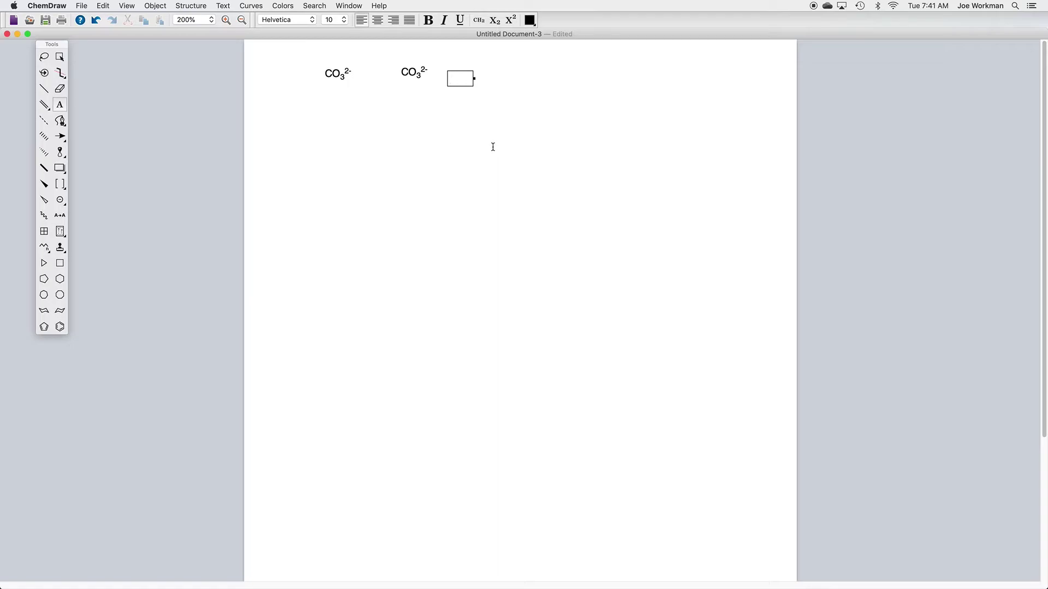
text(24 e-)
key(shift+Left)
click(510, 20)
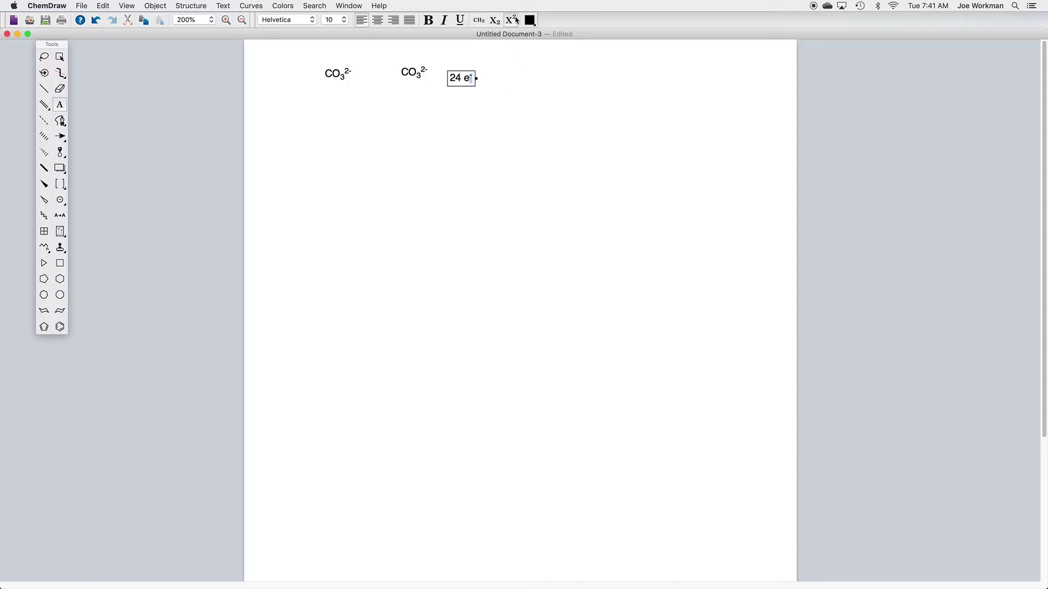
- Draw three single bonds radiating from one central atom in the blank area below the formulas
click(45, 93)
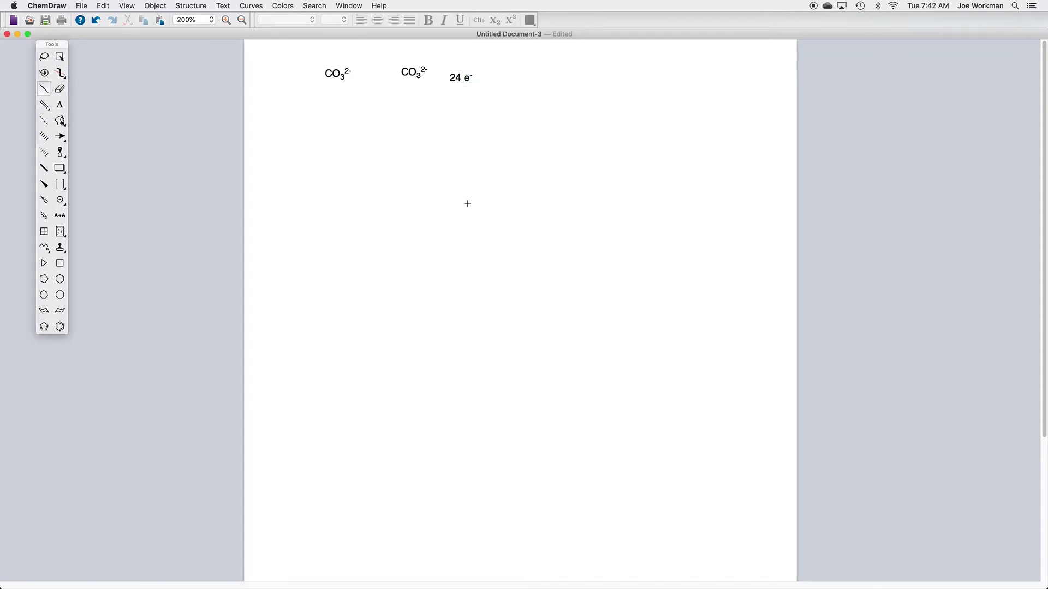
drag(409, 185, 409, 164)
drag(407, 187, 363, 211)
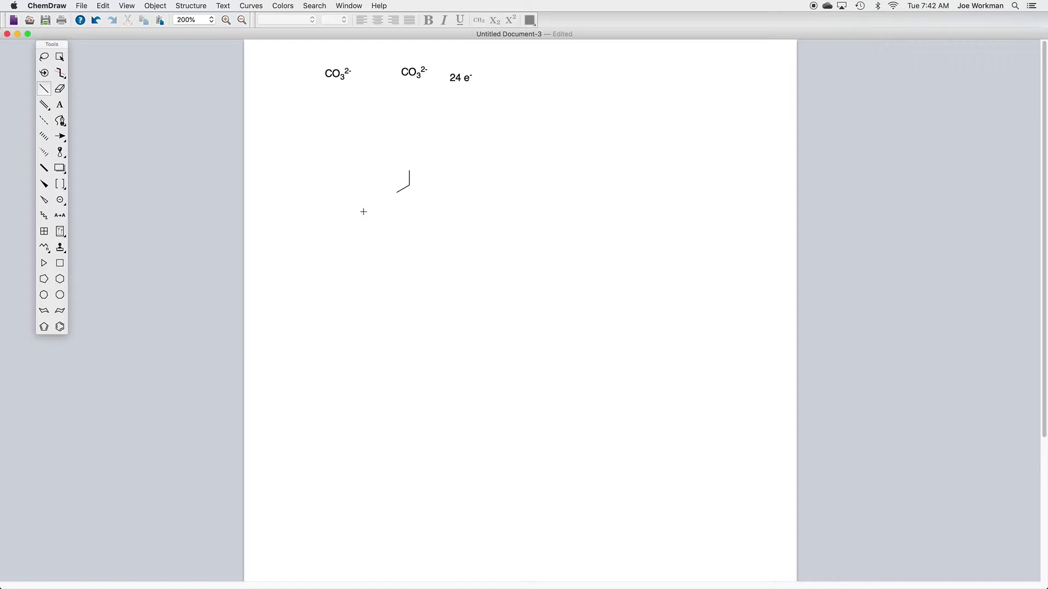
click(411, 189)
- Label the central atom of the skeleton C and its three outer atoms O
click(60, 105)
click(410, 186)
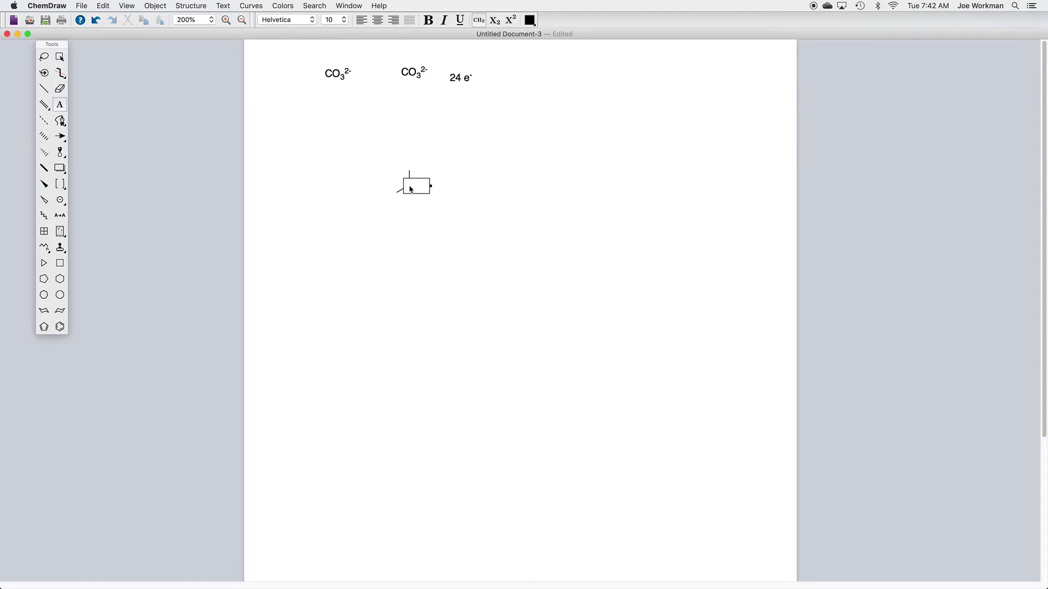
text(C)
key(Return)
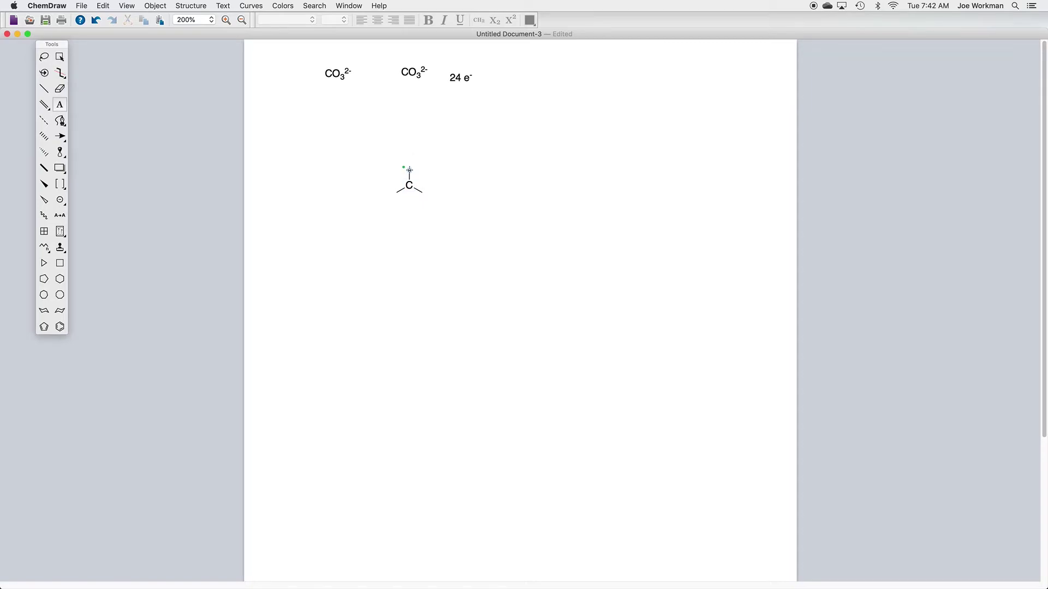
click(409, 170)
text(O)
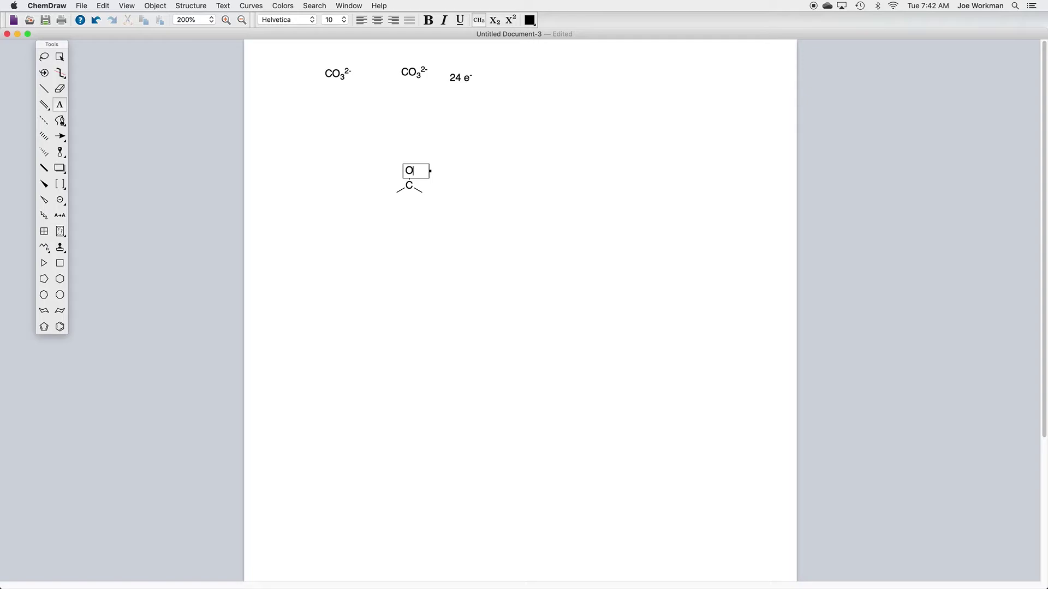
key(Escape)
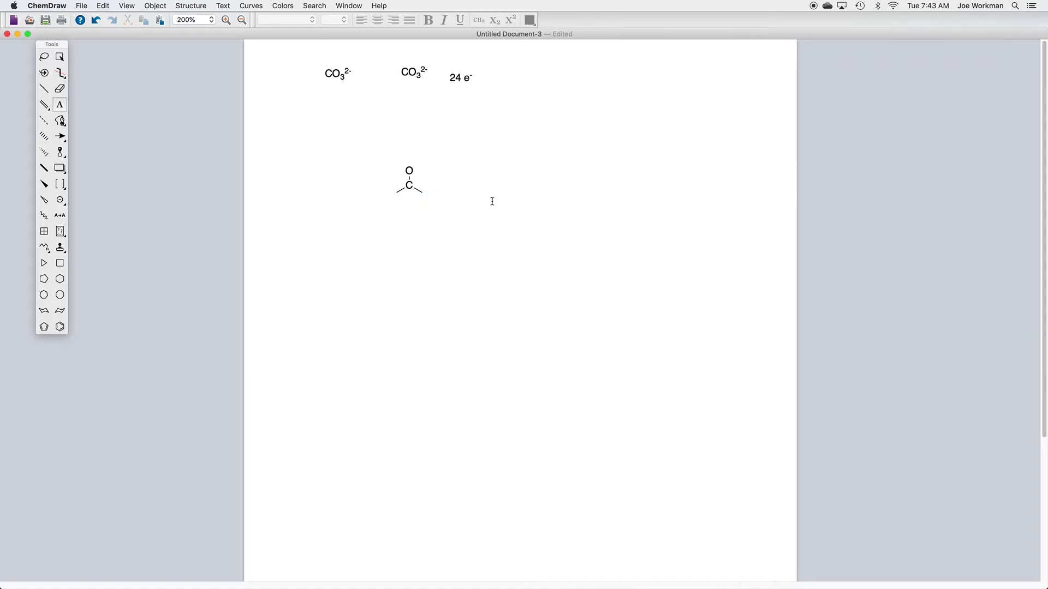
click(422, 192)
text(O)
click(396, 191)
text(O)
- Enlarge the whole carbonate structure to roughly twice its size
click(44, 56)
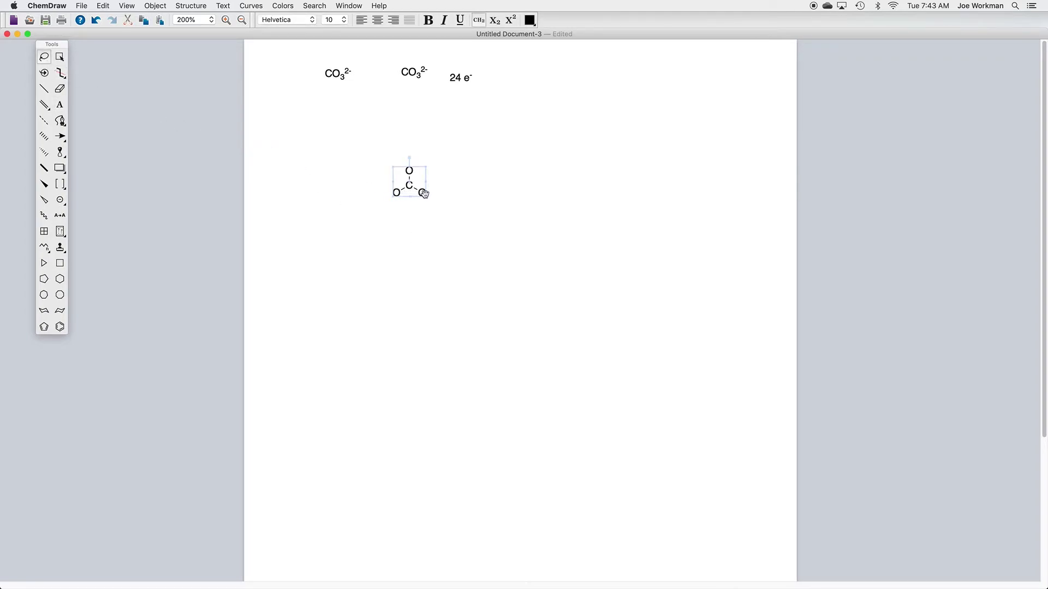
drag(427, 198, 460, 229)
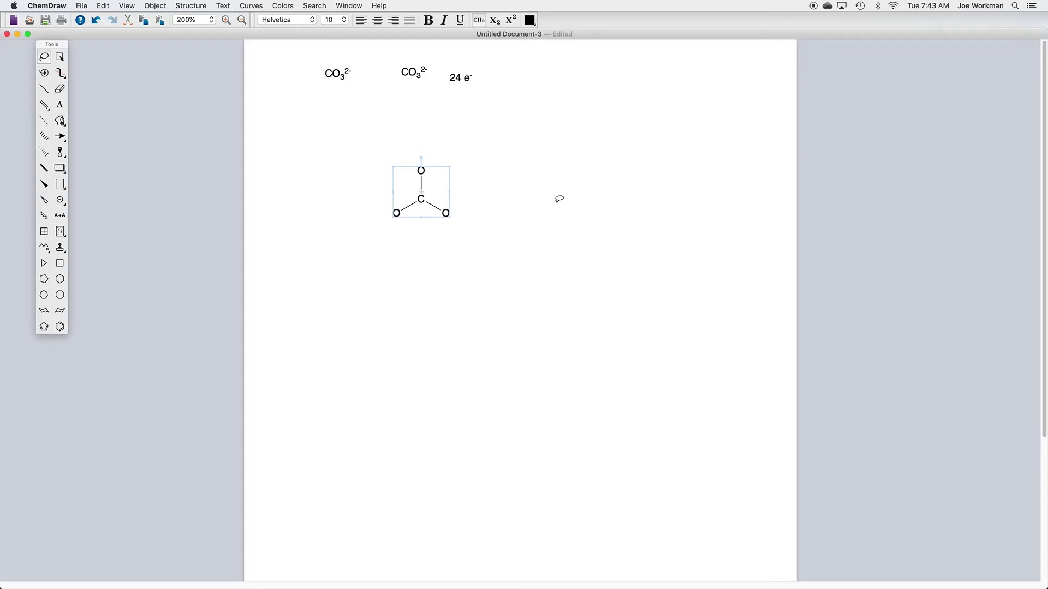
click(326, 141)
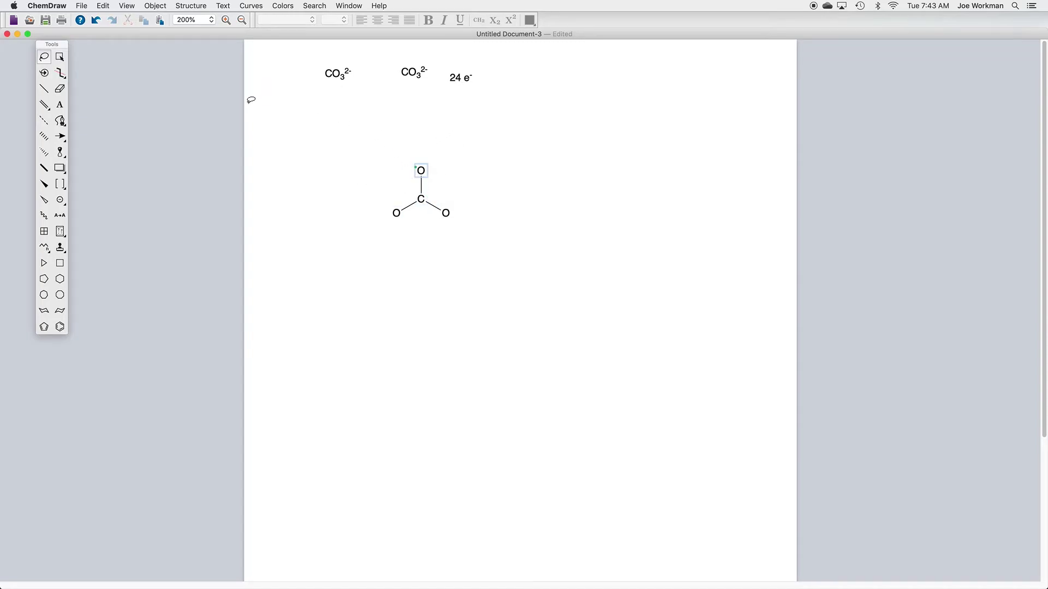
- Place a few free-standing lone pair symbols in the blank area beside the carbonate structure
click(62, 203)
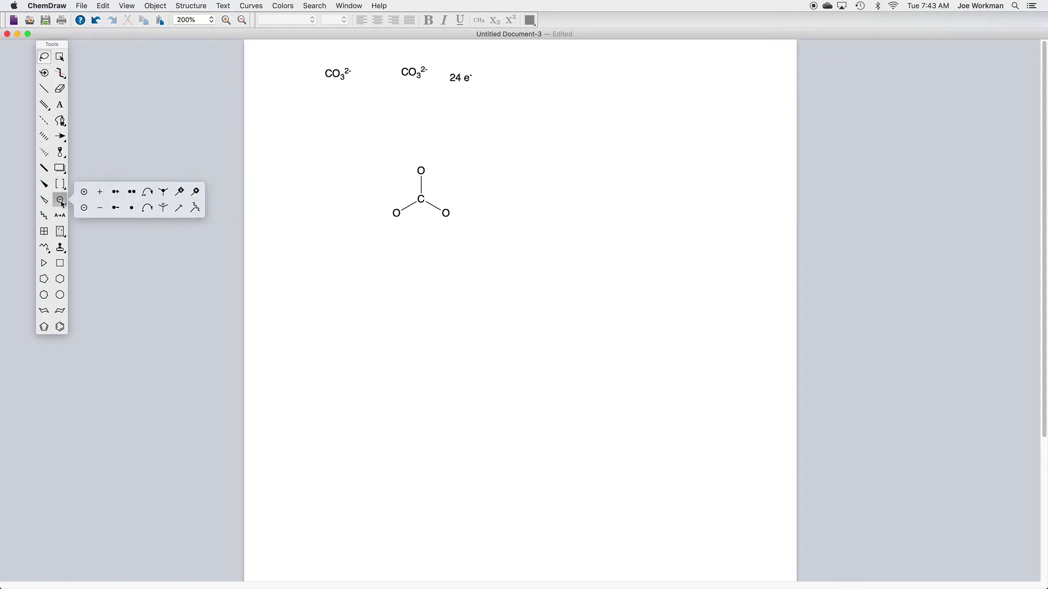
drag(61, 203, 132, 196)
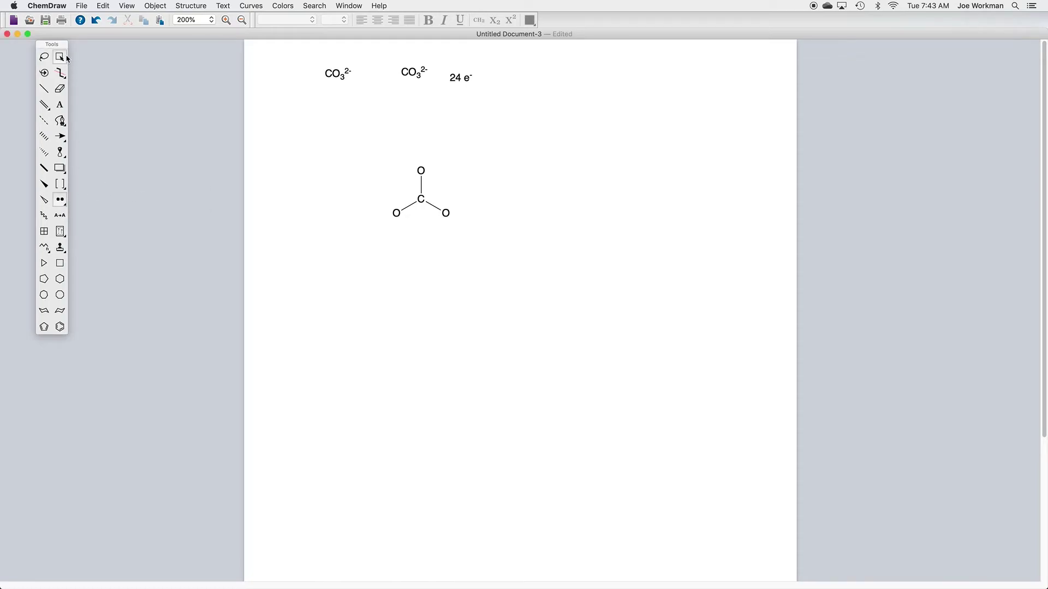
click(42, 327)
click(59, 248)
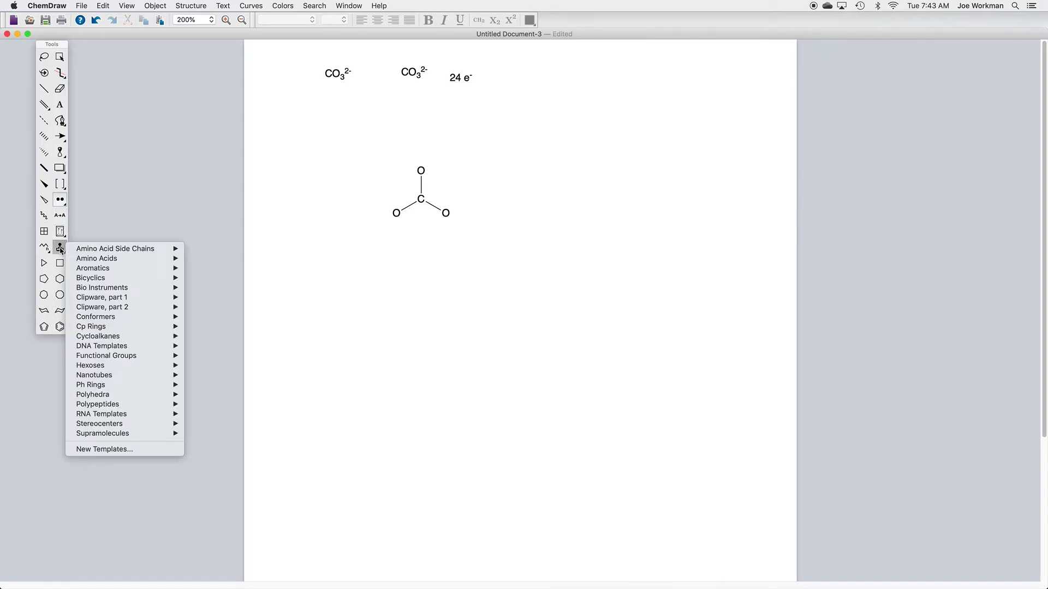
click(61, 251)
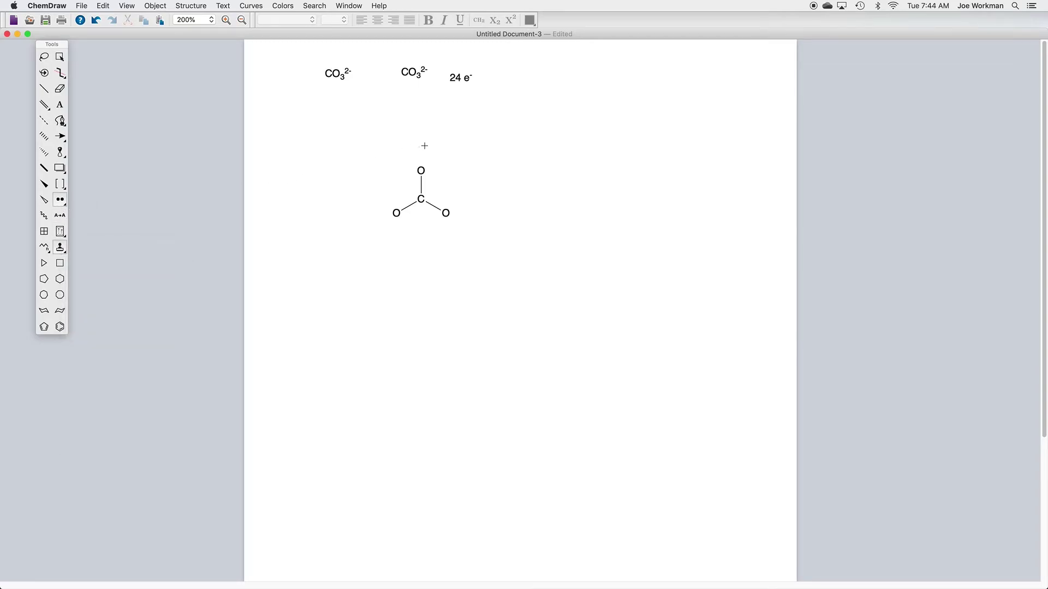
click(565, 121)
click(611, 115)
click(521, 91)
- Add lone pairs around the oxygens of the carbonate structure so that each oxygen has three
click(421, 171)
click(421, 170)
mouse_move(445, 213)
mouse_down()
mouse_move(440, 226)
mouse_move(458, 214)
mouse_move(435, 202)
mouse_move(438, 230)
mouse_move(430, 225)
mouse_move(459, 215)
mouse_move(456, 206)
mouse_move(442, 227)
mouse_up()
click(397, 219)
click(396, 214)
click(60, 88)
click(60, 199)
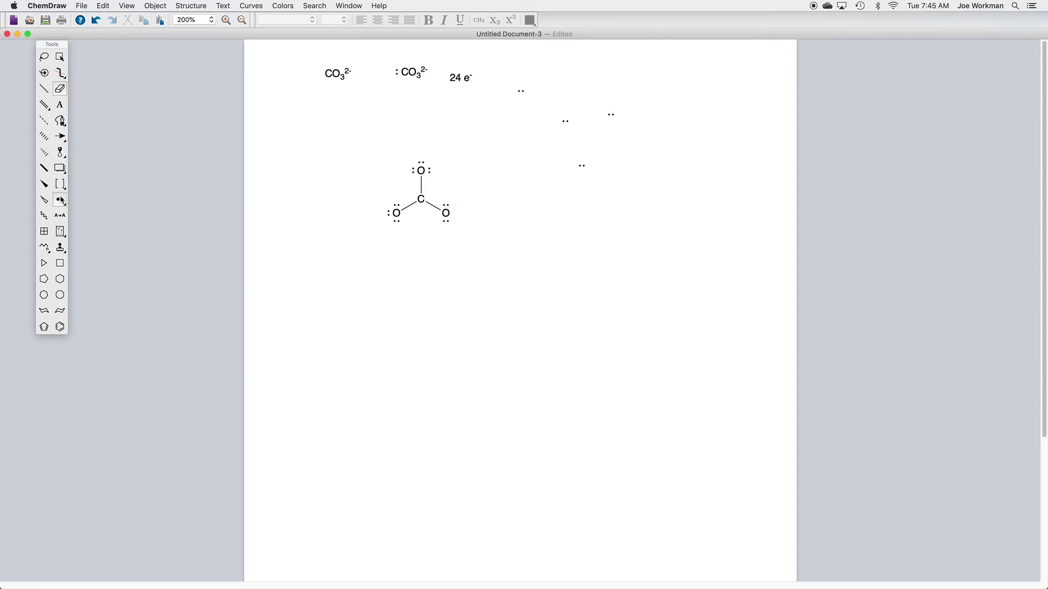
click(446, 215)
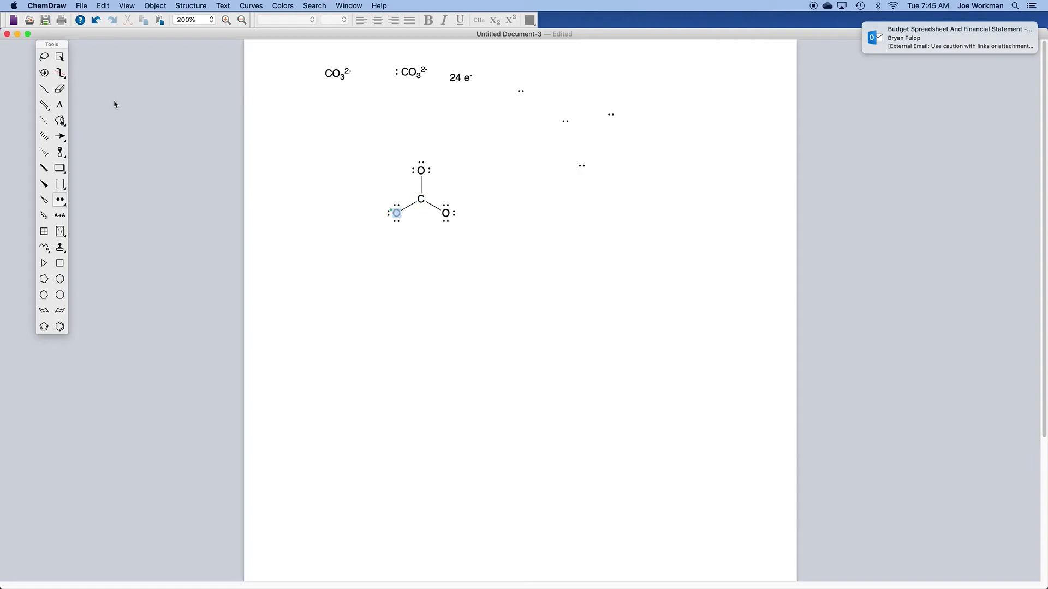
- Erase the lone pair above the upper oxygen and convert its bond to the carbon into a double bond
click(60, 91)
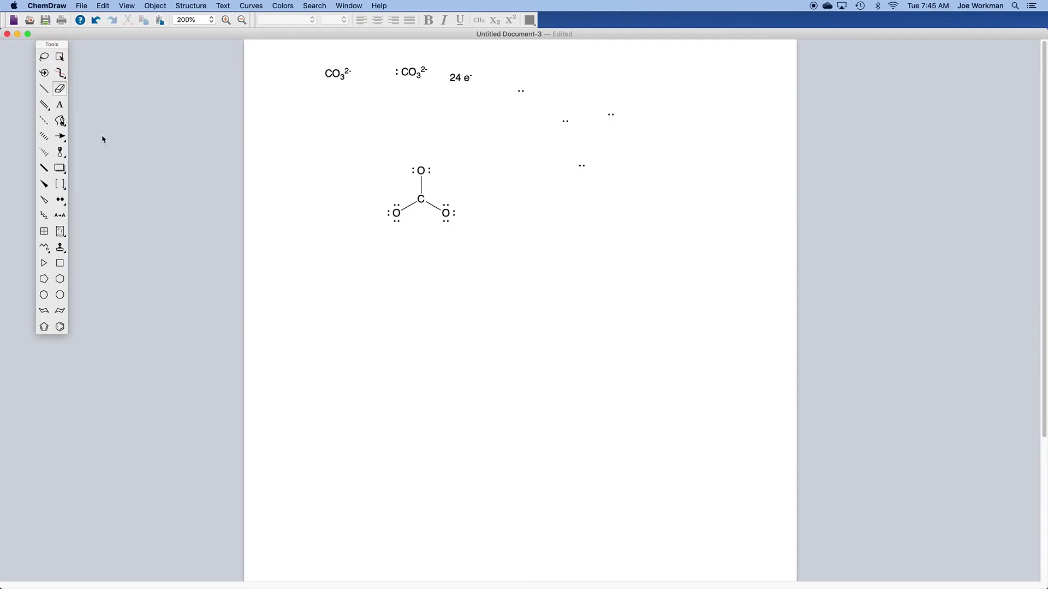
click(44, 88)
drag(420, 170, 420, 199)
click(60, 89)
click(422, 184)
click(44, 89)
click(422, 186)
- Add a circled negative charge beside each of the two single-bonded oxygens
click(61, 200)
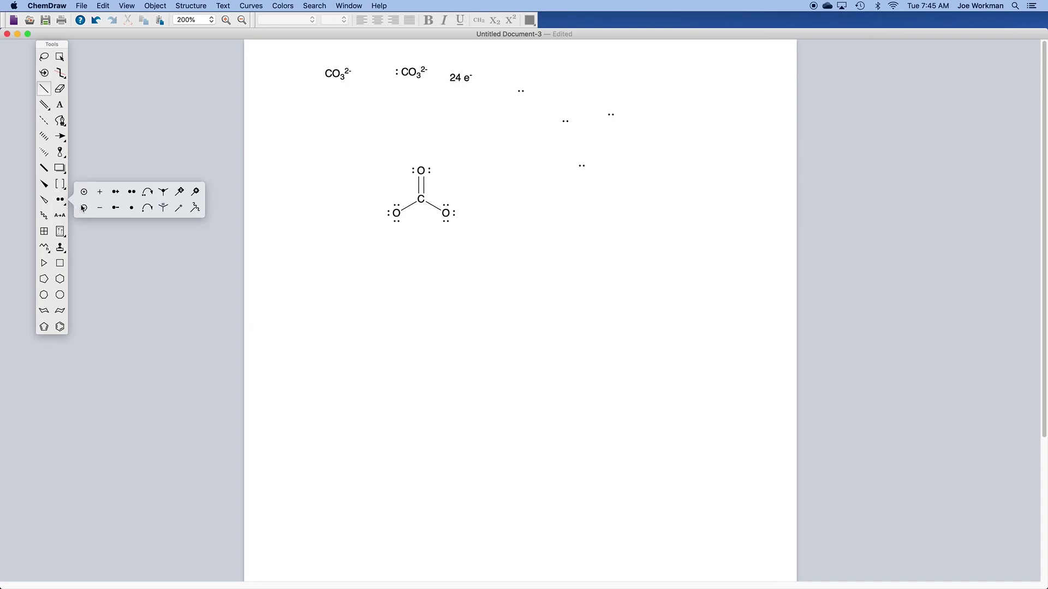
click(84, 209)
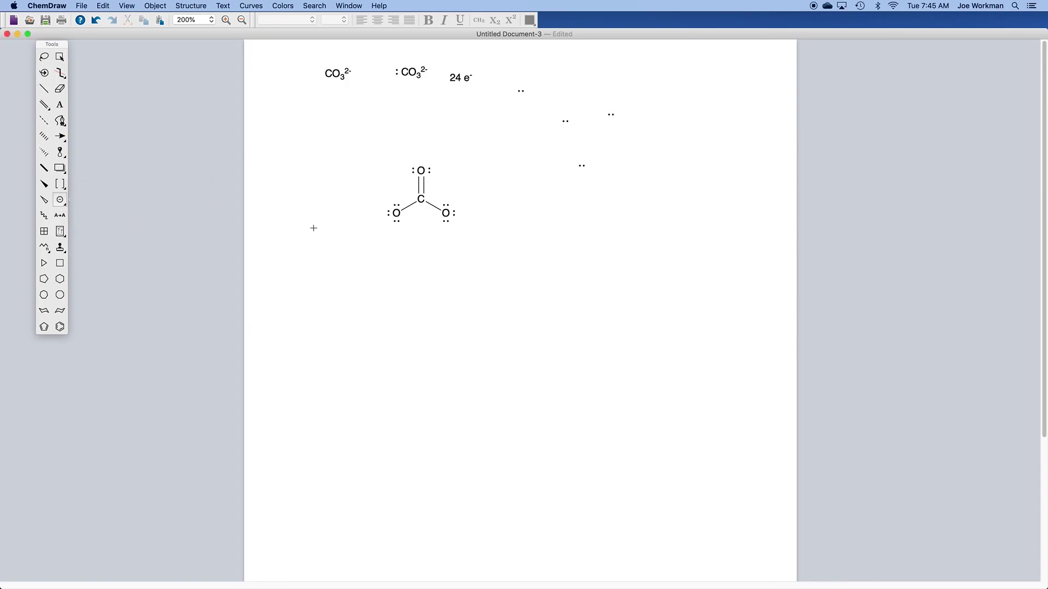
click(386, 221)
click(456, 221)
- Duplicate the complete carbonate structure and place the copy below and to the right of the original
click(60, 57)
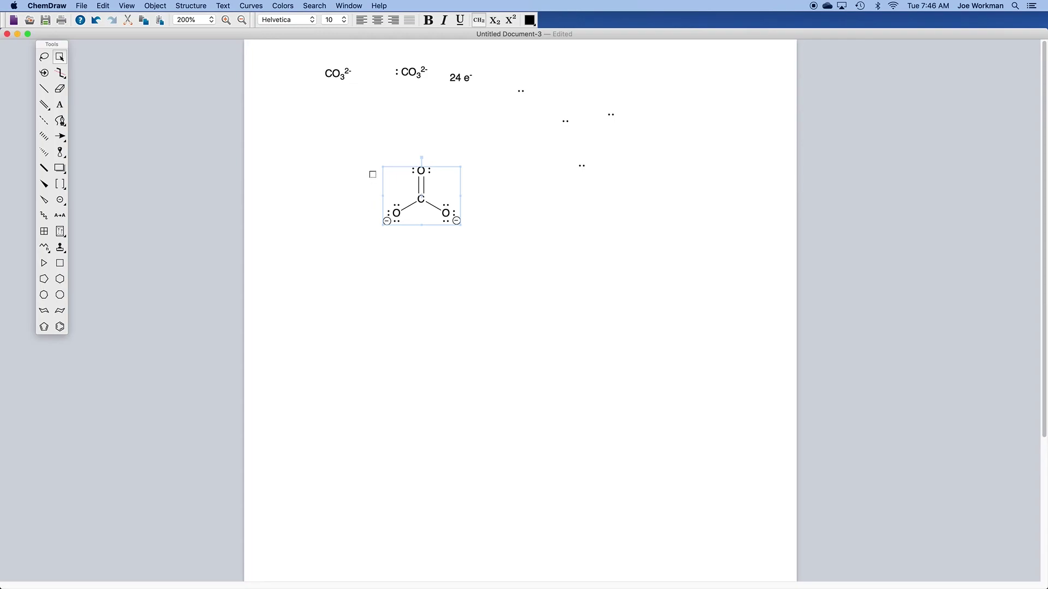
drag(369, 154, 428, 249)
drag(485, 252, 485, 252)
key(super+c)
key(super+v)
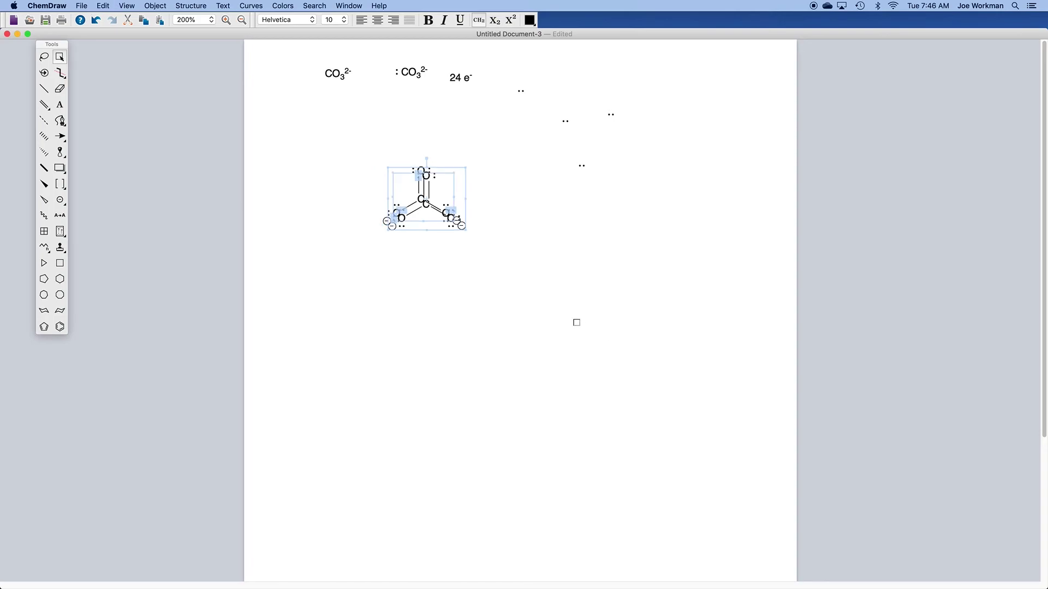
drag(440, 187, 560, 231)
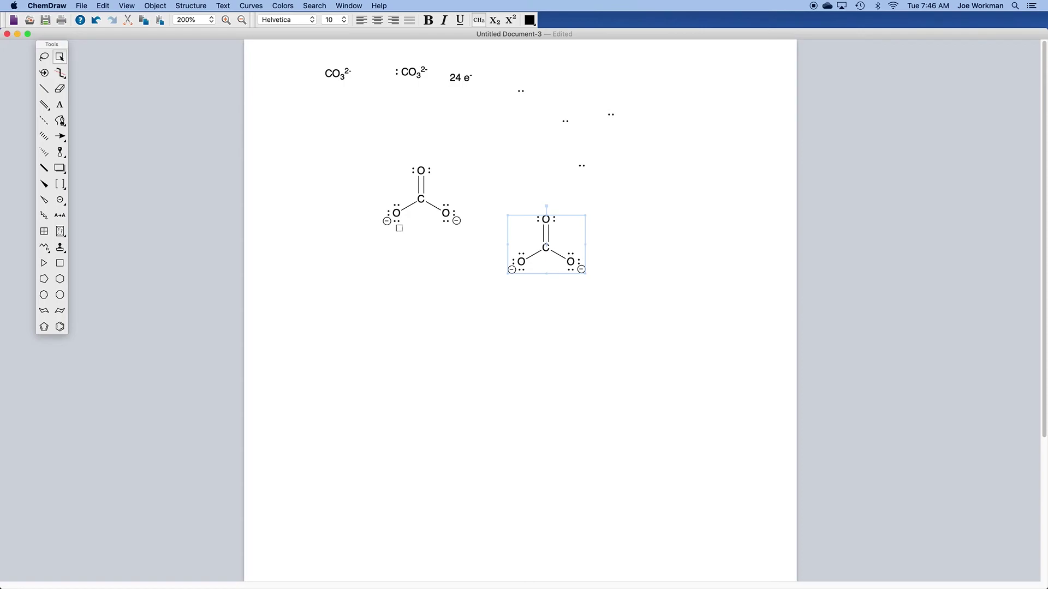
- Replace all three oxygens of the copied structure with S and shift the structure slightly down and right
click(61, 106)
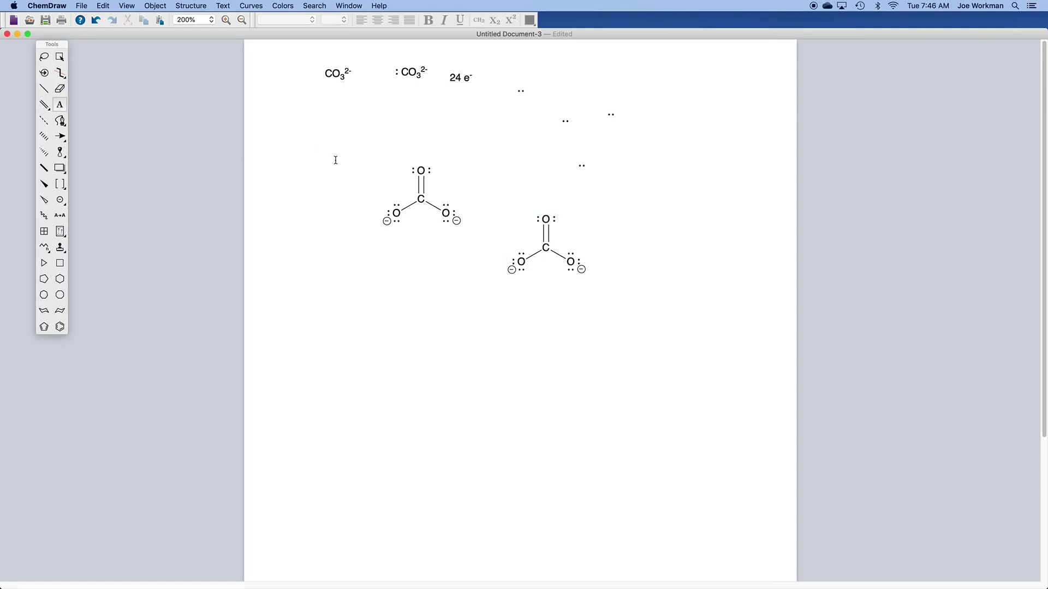
click(553, 198)
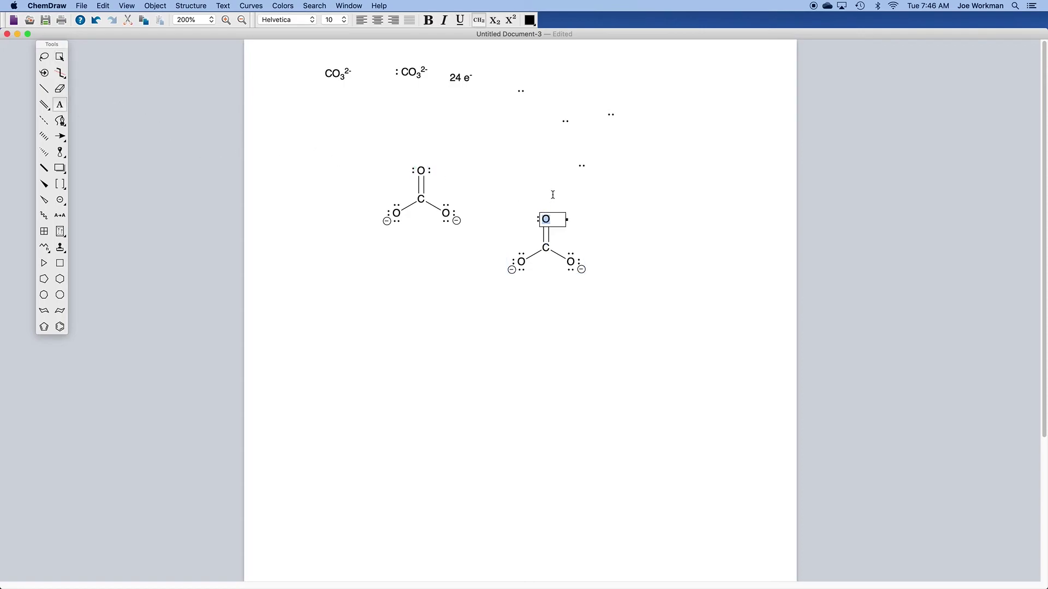
text(S)
click(573, 261)
key(s)
key(s)
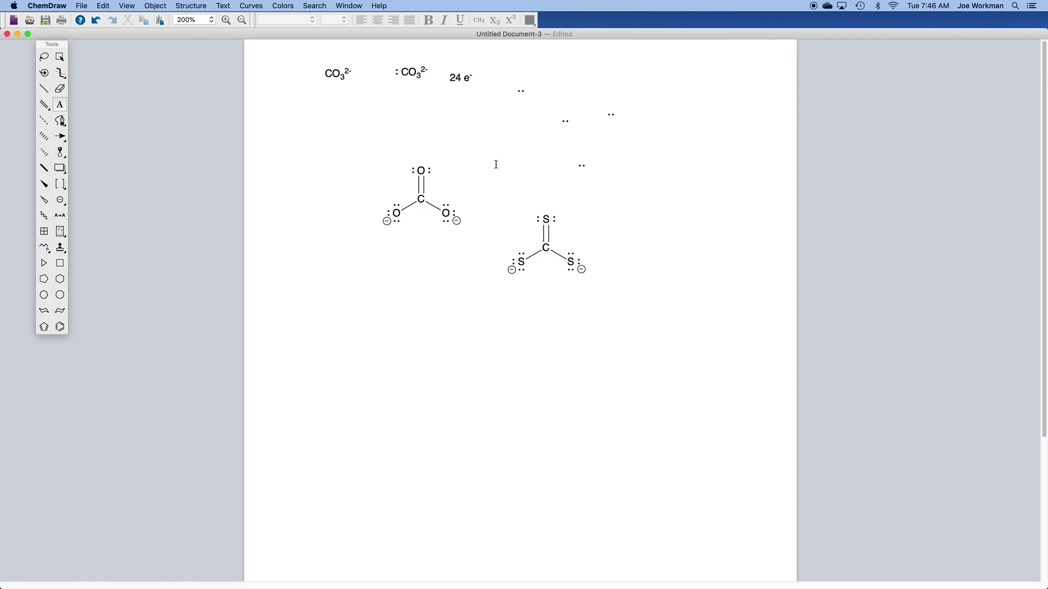
click(44, 57)
mouse_move(551, 240)
mouse_down()
mouse_move(618, 222)
mouse_move(562, 293)
mouse_move(581, 262)
mouse_move(562, 255)
mouse_up()
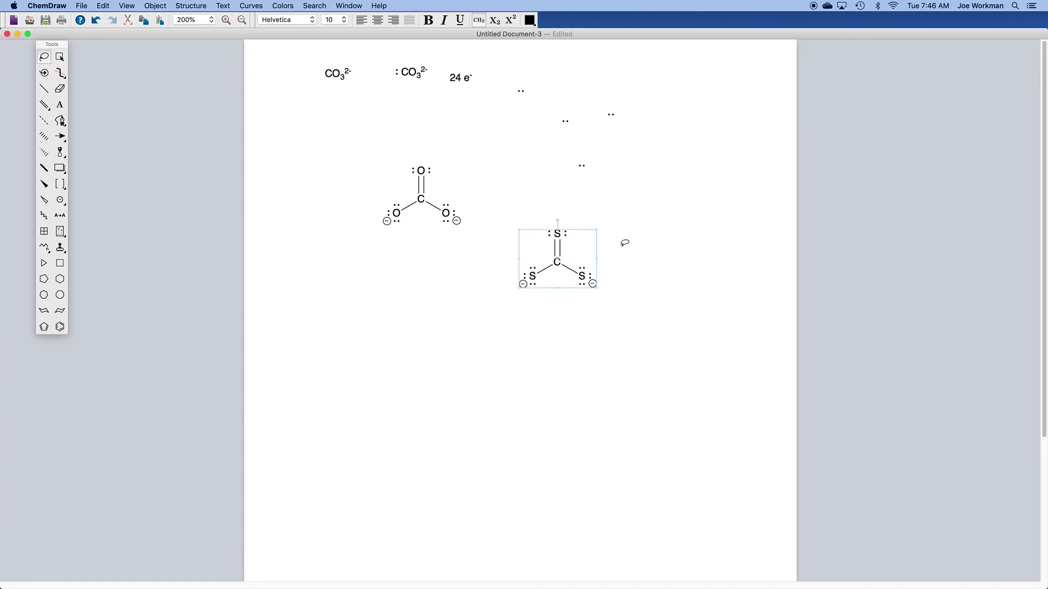